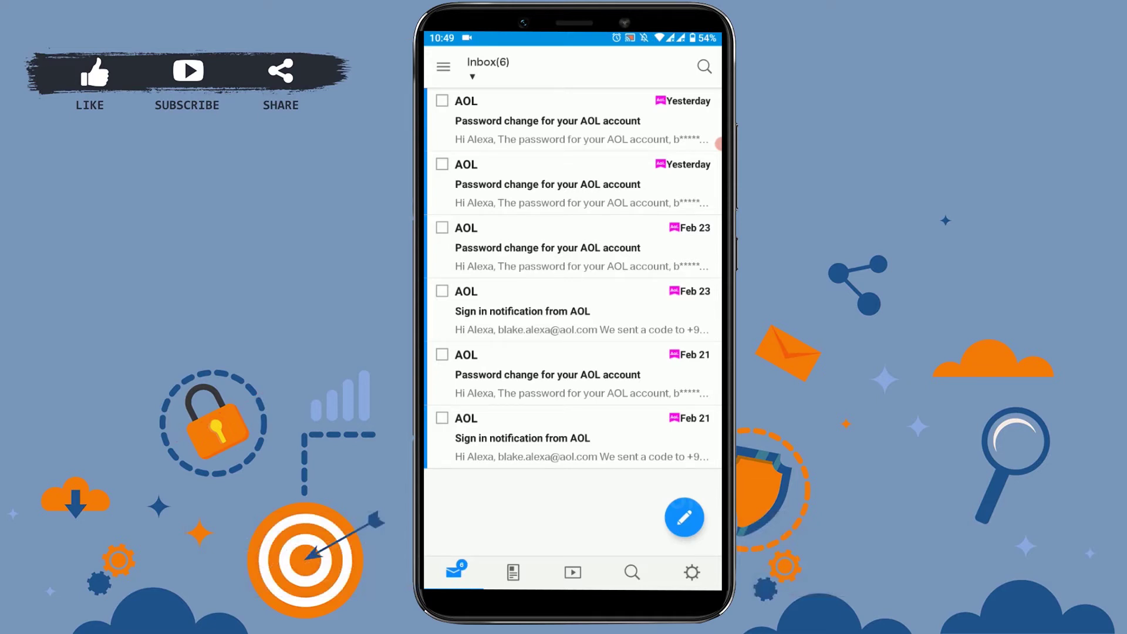
- Start a new email and add the suggested contact as the recipient
{"action": "left_click", "coordinate": [685, 516]}
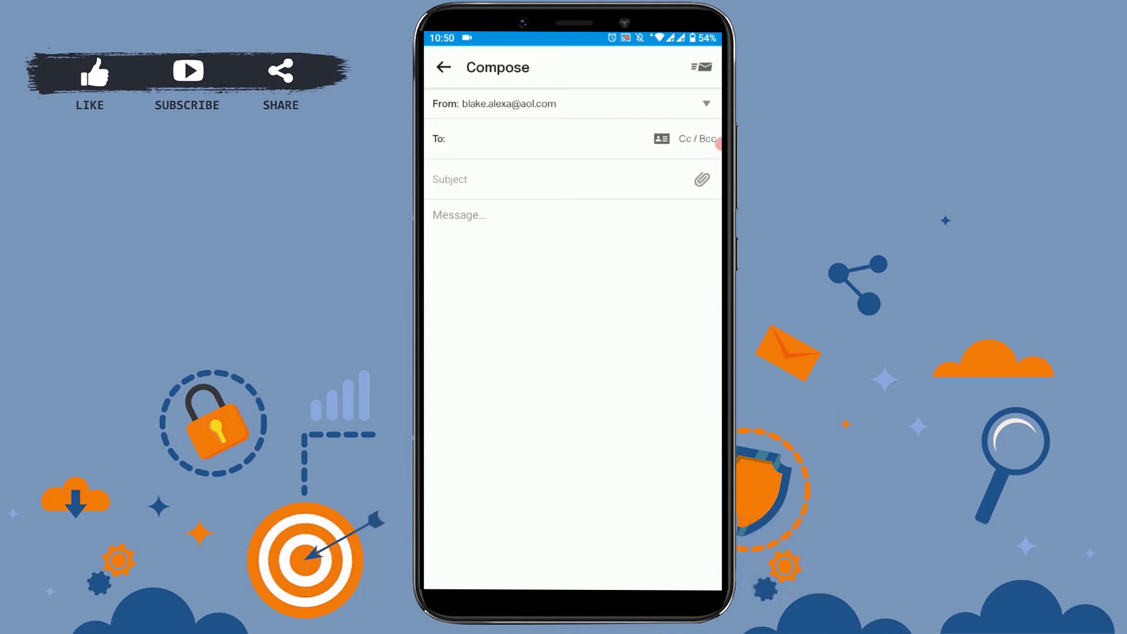
{"action": "left_click", "coordinate": [455, 142]}
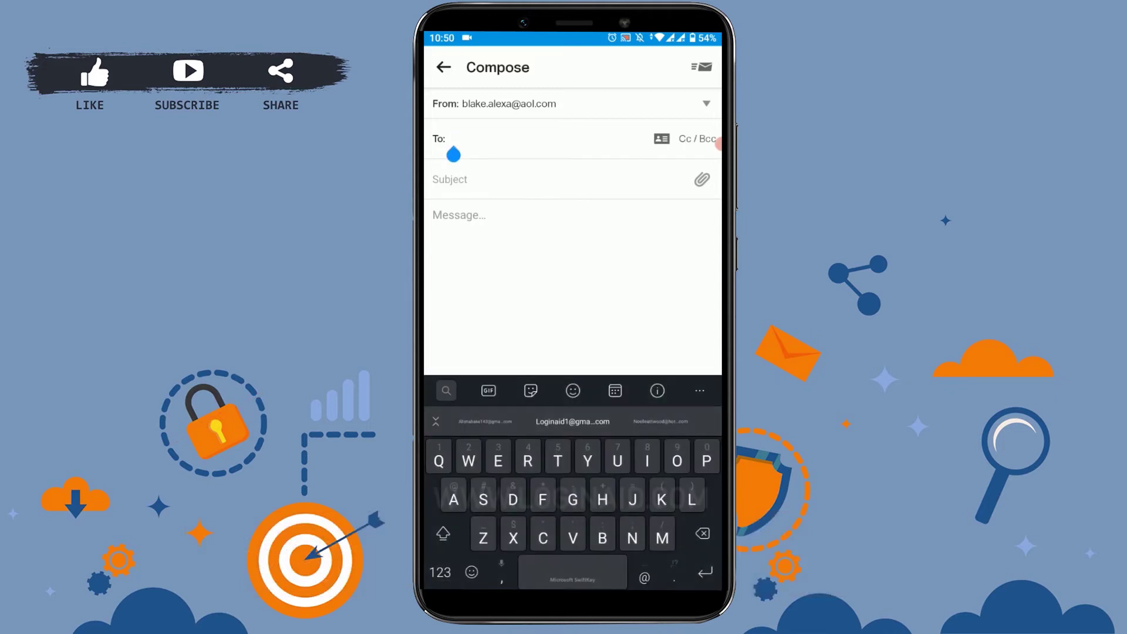
{"action": "type", "text": "Lo"}
{"action": "left_click", "coordinate": [487, 183]}
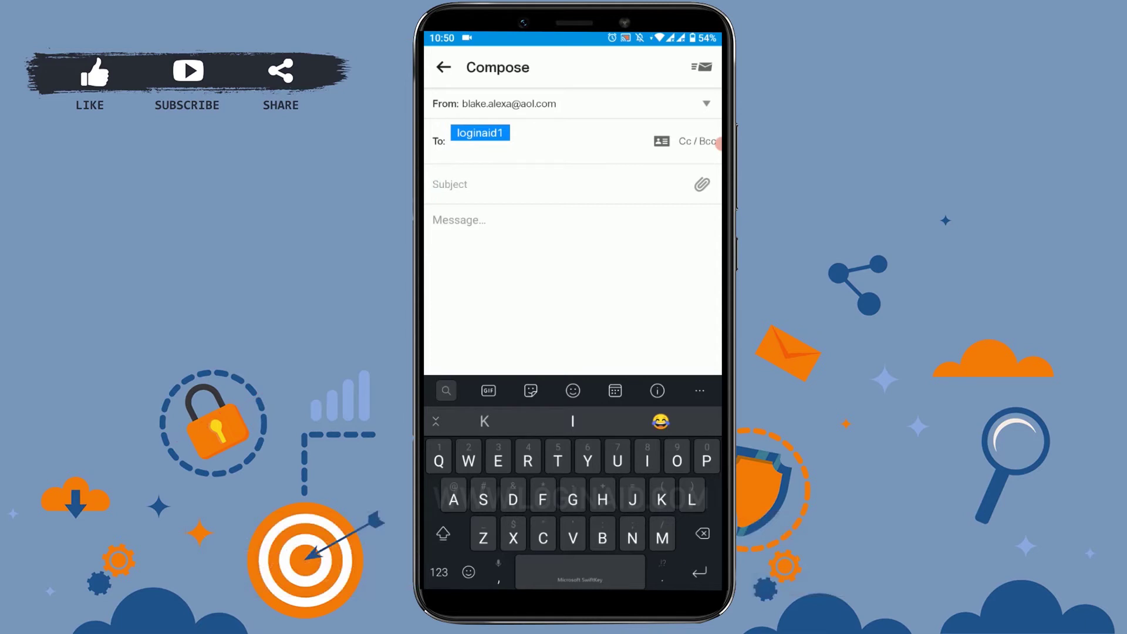
{"action": "type", "text": "Attch"}
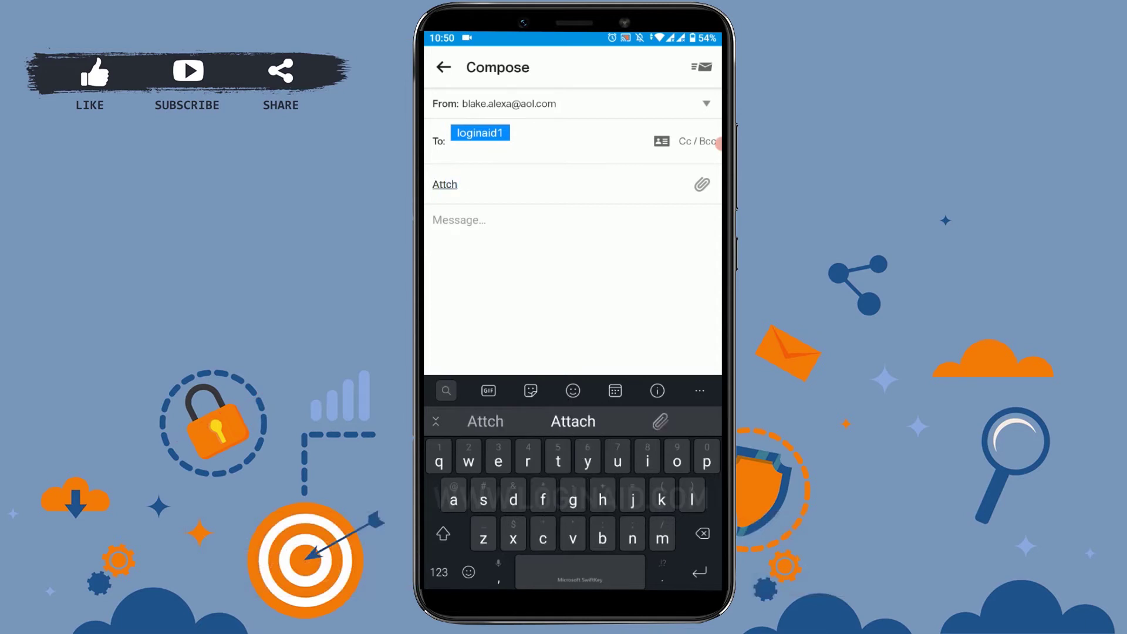
- Enter the subject 'Attachment' and the body greeting 'Hello.,'
{"action": "left_click", "coordinate": [573, 422]}
{"action": "key", "text": "BackSpace"}
{"action": "type", "text": "ment"}
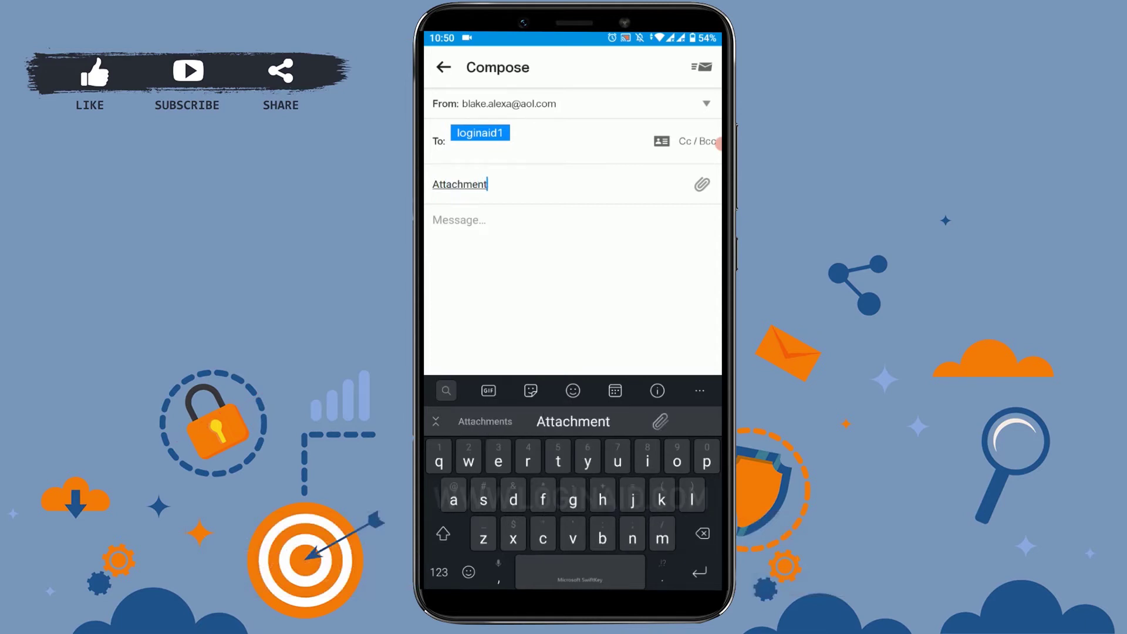
{"action": "key", "text": "Return"}
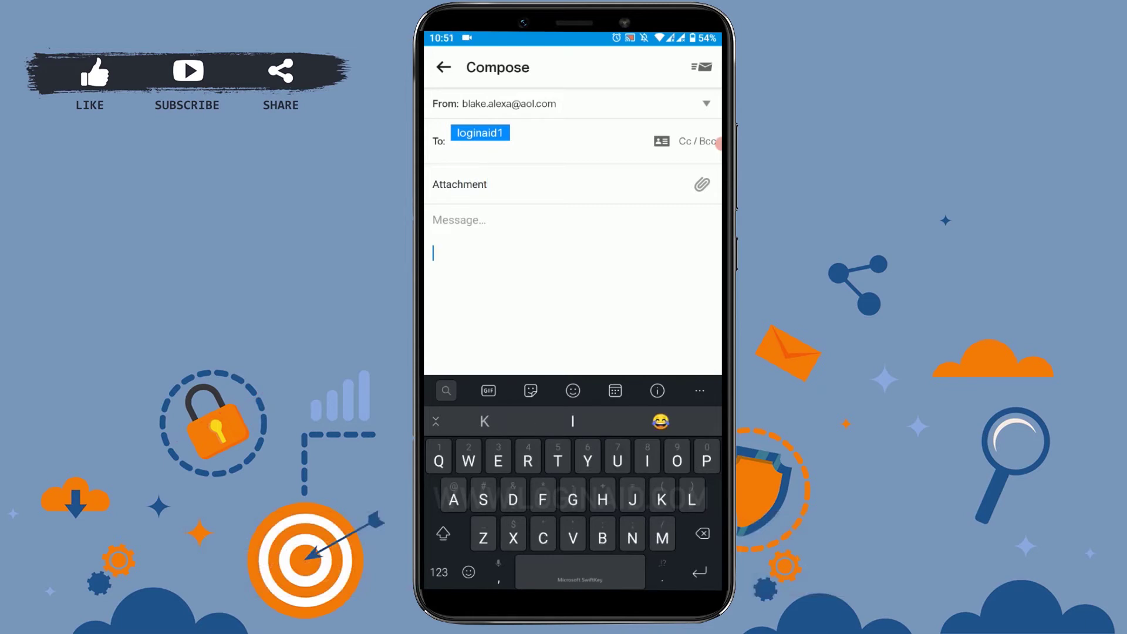
{"action": "type", "text": "H"}
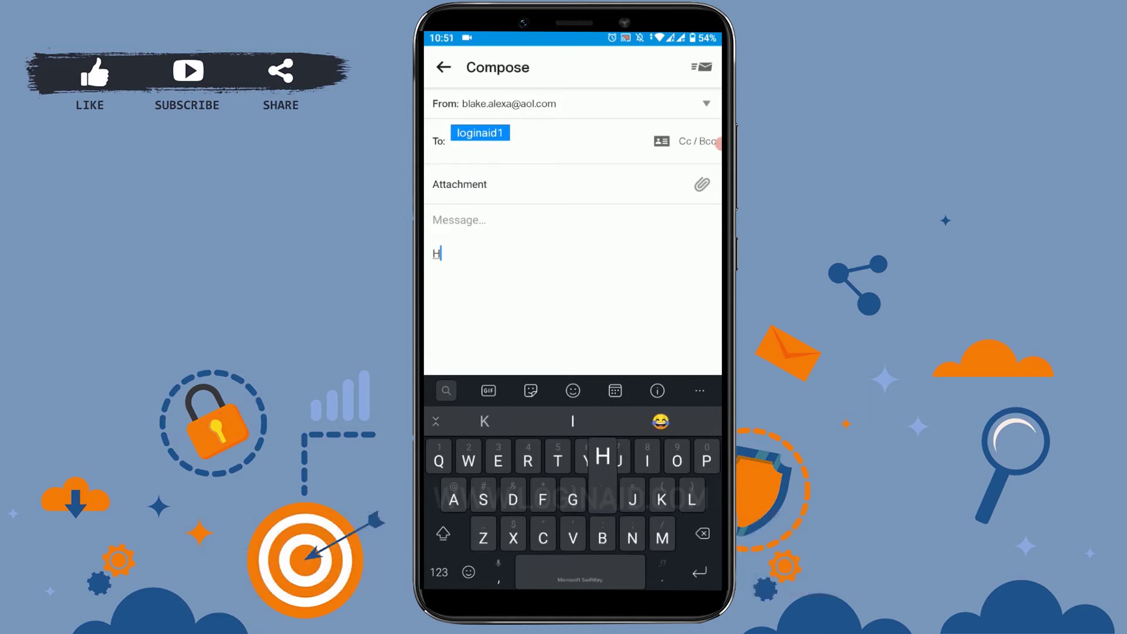
{"action": "type", "text": "ello"}
{"action": "key", "text": "BackSpace"}
{"action": "type", "text": "."}
{"action": "key", "text": "BackSpace"}
{"action": "type", "text": ","}
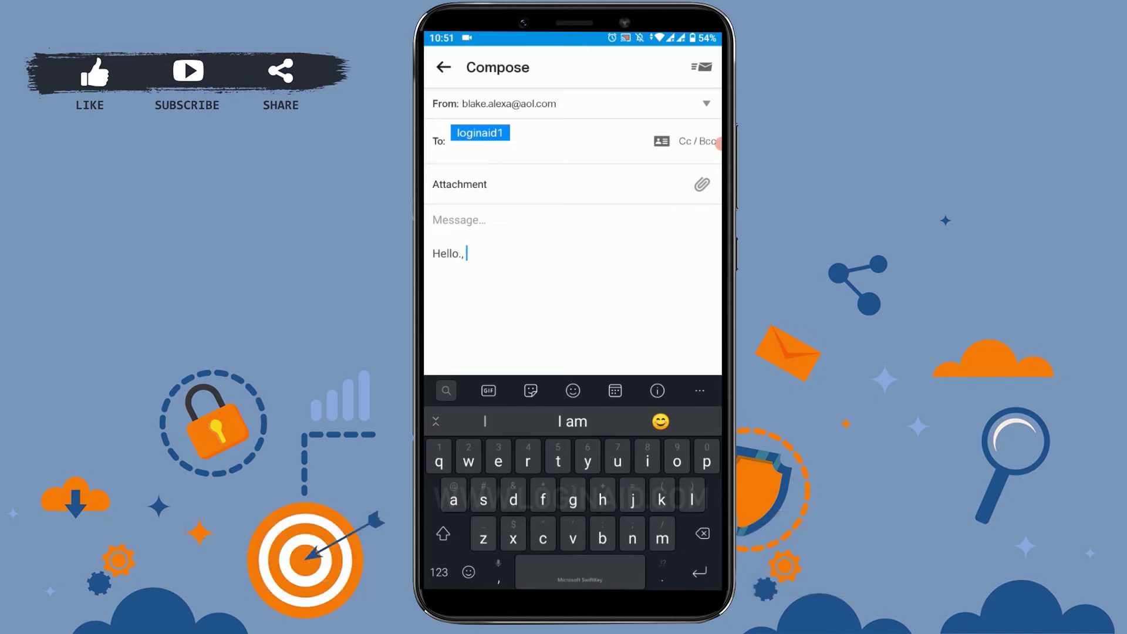
{"action": "left_click", "coordinate": [703, 183]}
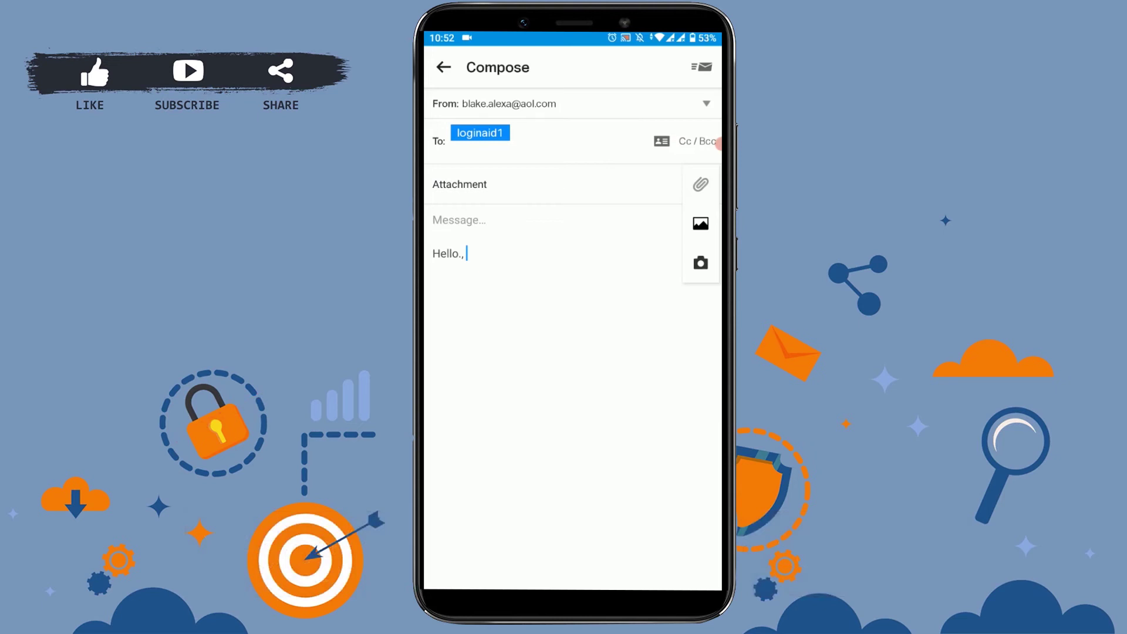
- Attach the 141 KB file Screenshot_20210221-214143.png from Recent files
{"action": "left_click", "coordinate": [701, 224]}
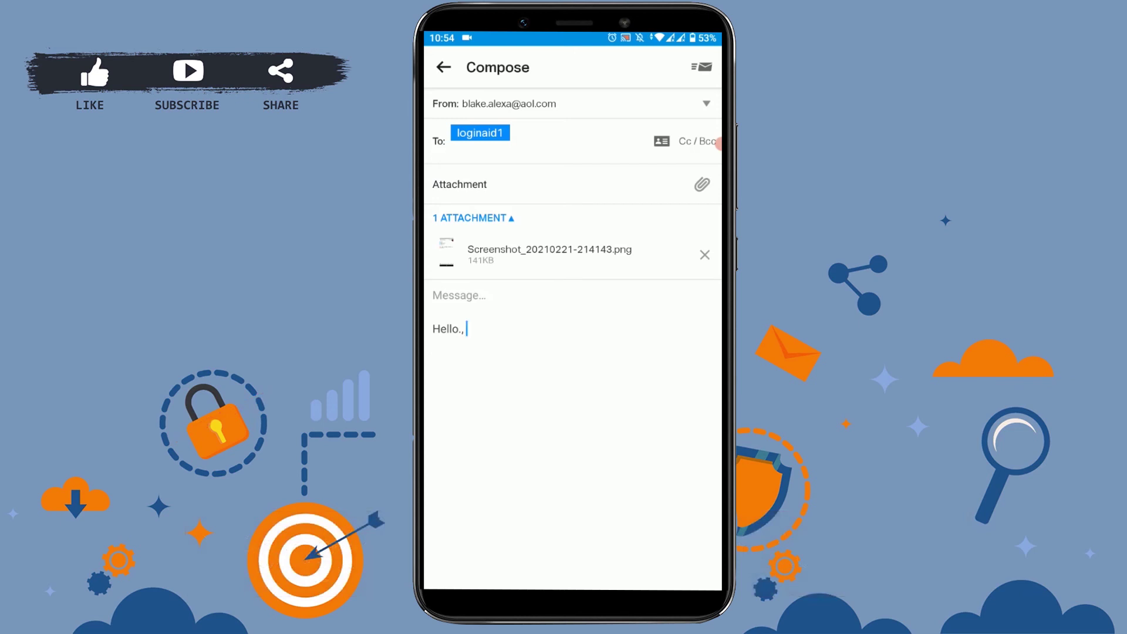
- Send the finished email and return to the inbox
{"action": "left_click", "coordinate": [701, 68]}
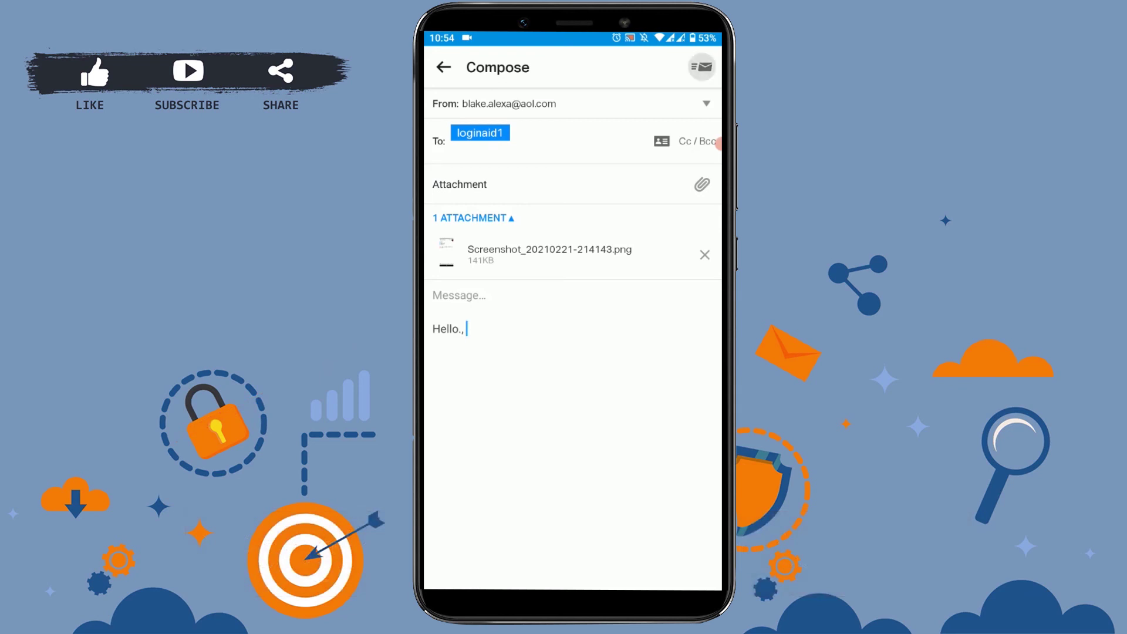